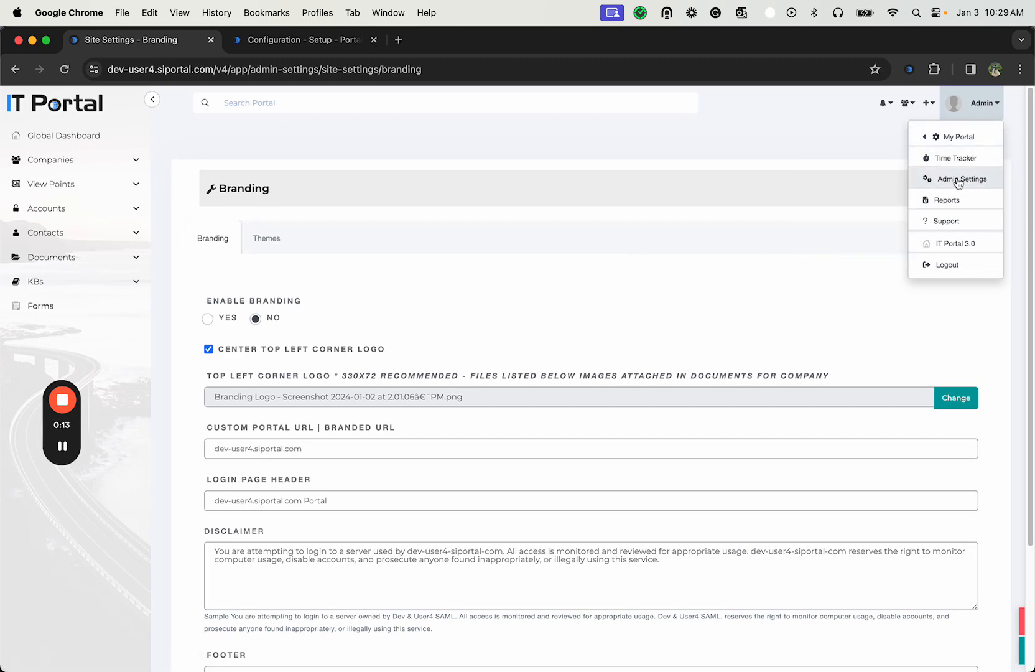
Step: Open the Office365 data integration in the admin site settings and bring up the siportalsandbox.com tenancy's auth settings
left_click(958, 181)
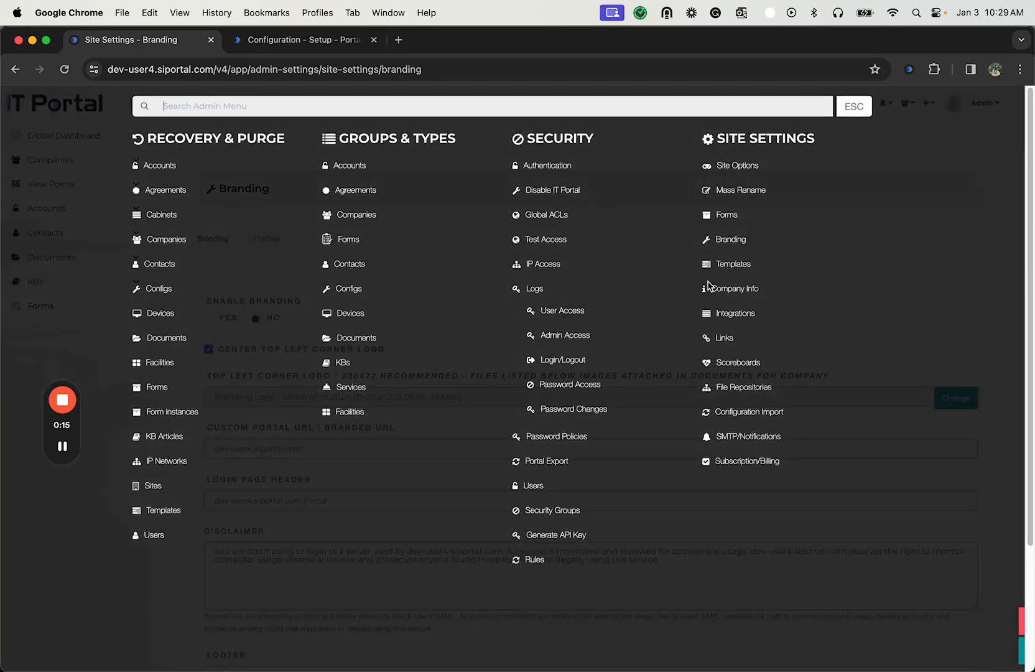
left_click(736, 312)
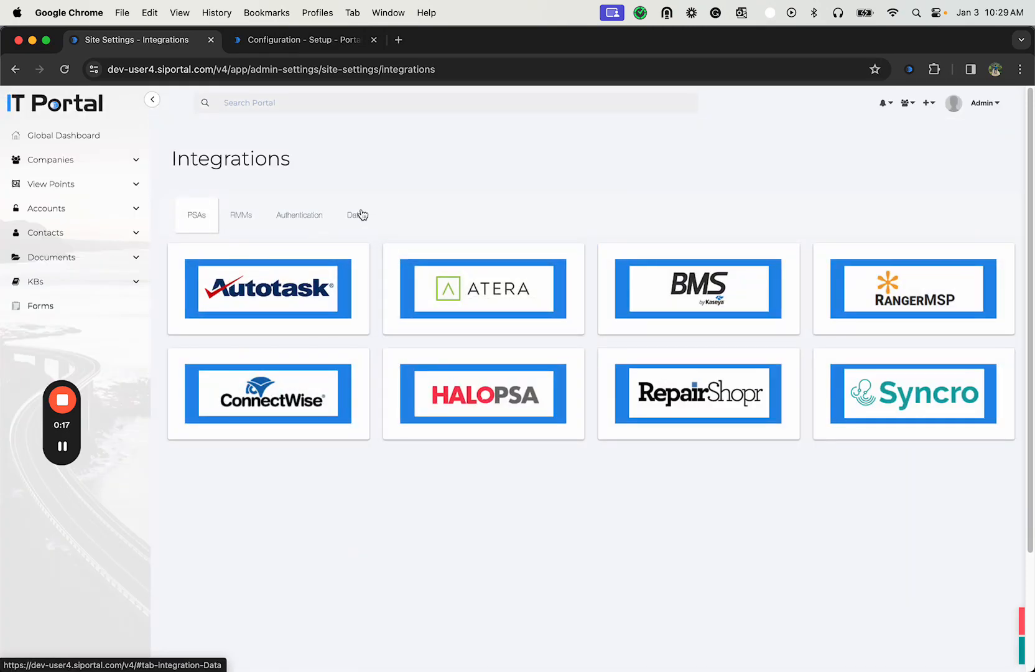
left_click(355, 214)
left_click(290, 288)
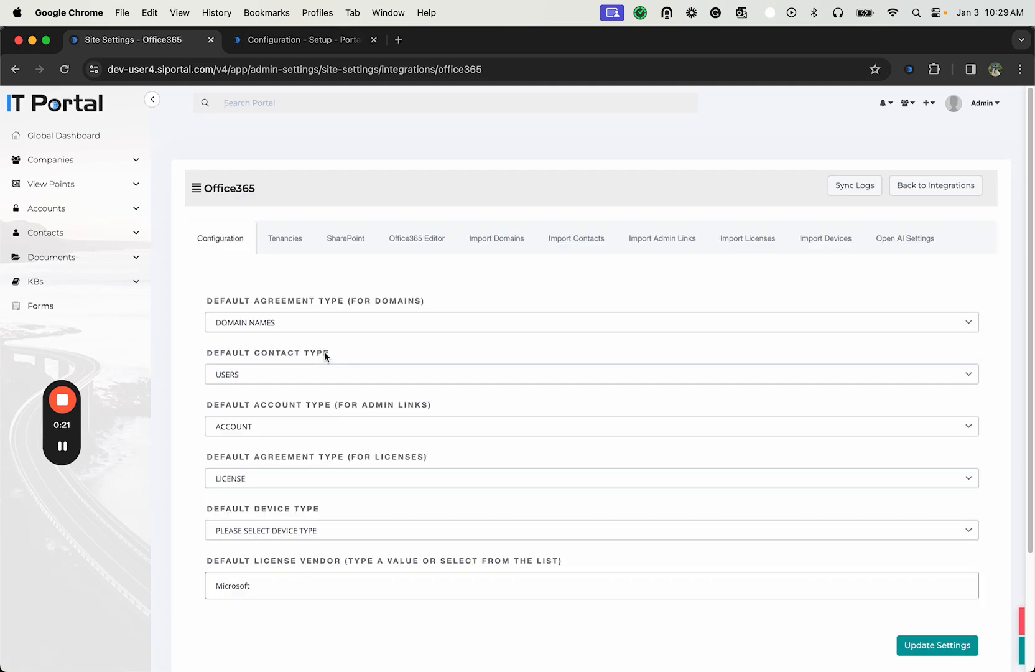
left_click(291, 244)
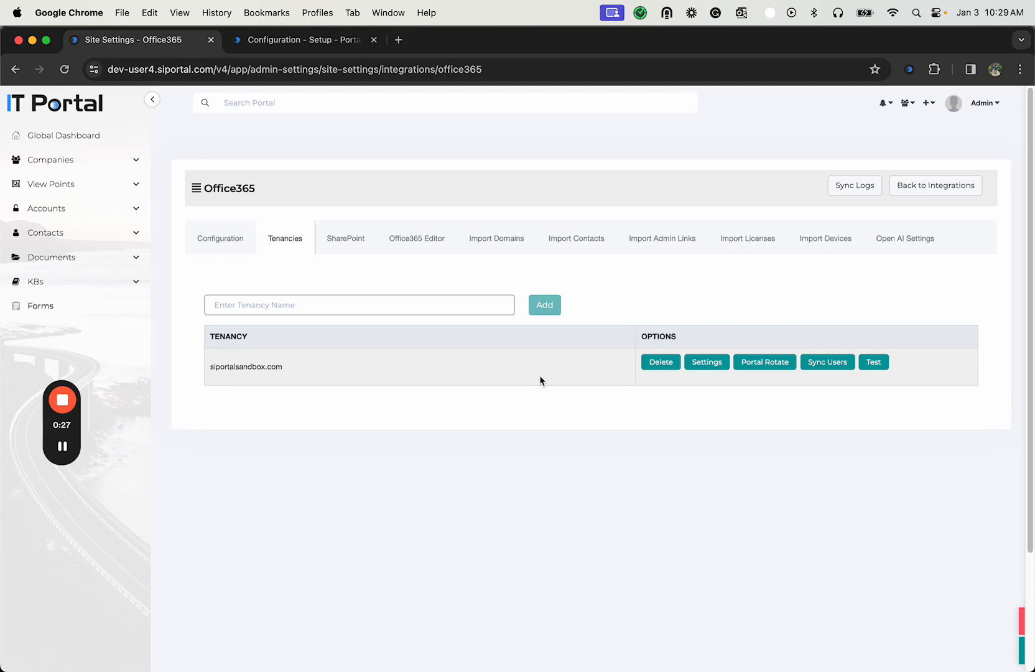
left_click(706, 363)
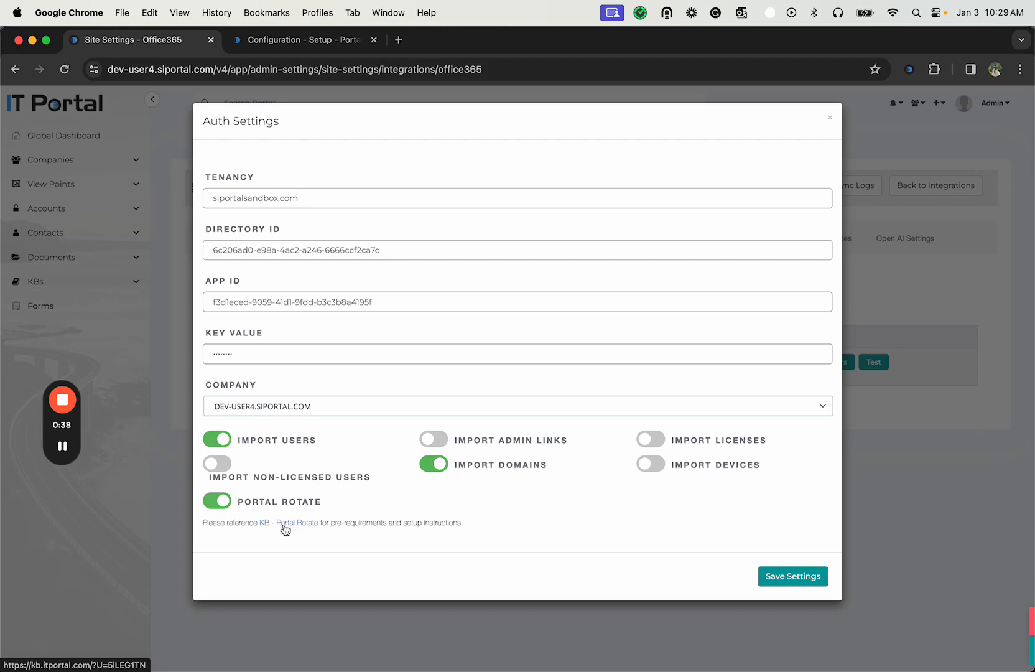
Step: Read the Portal Rotate - Microsoft 365 permissions script instructions in the knowledge base article, and close the tenancy's auth settings
left_click(308, 41)
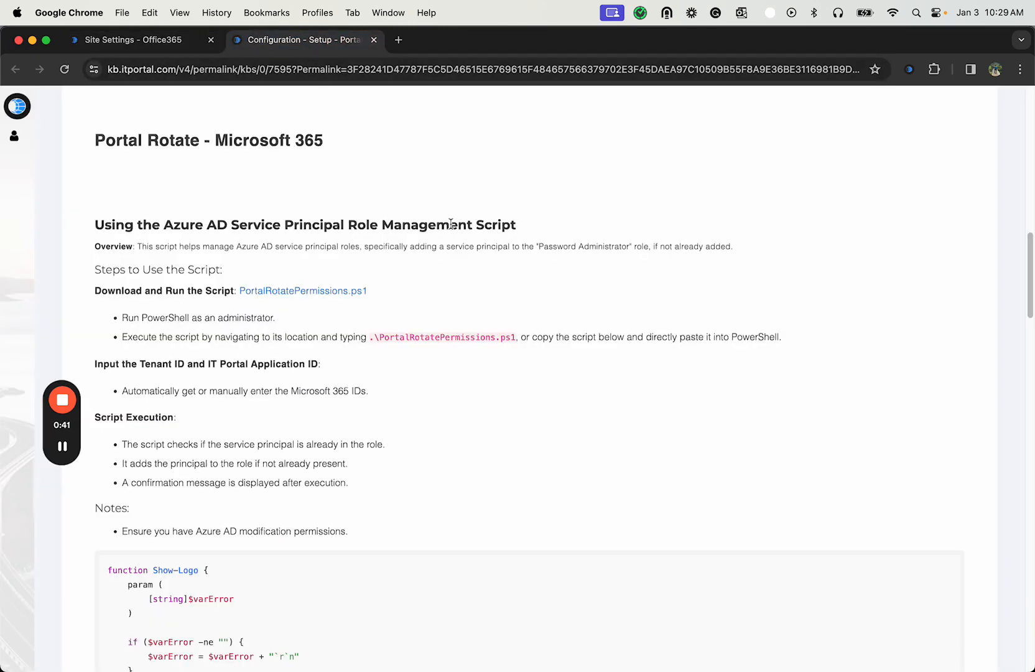
scroll(461, 372, "down", 3)
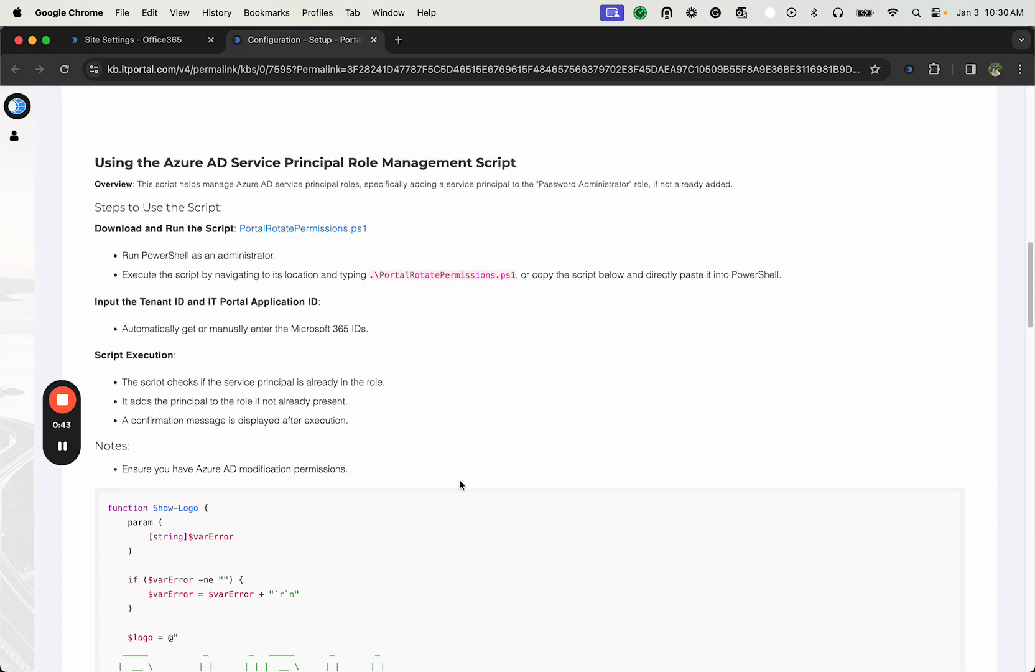
left_click(922, 521)
scroll(614, 407, "down", 5)
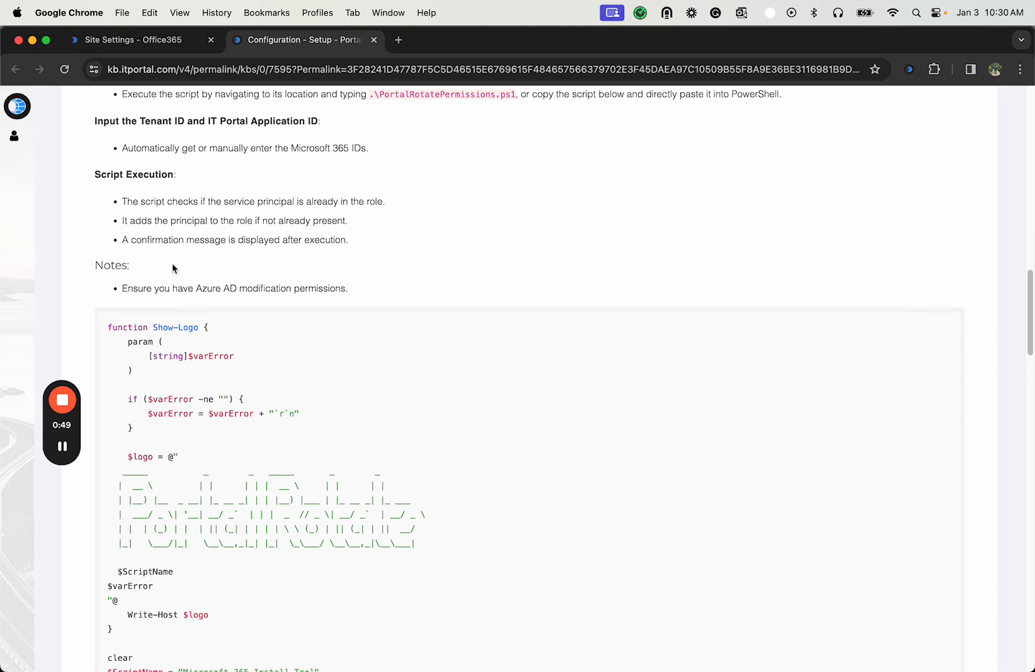
left_click(140, 41)
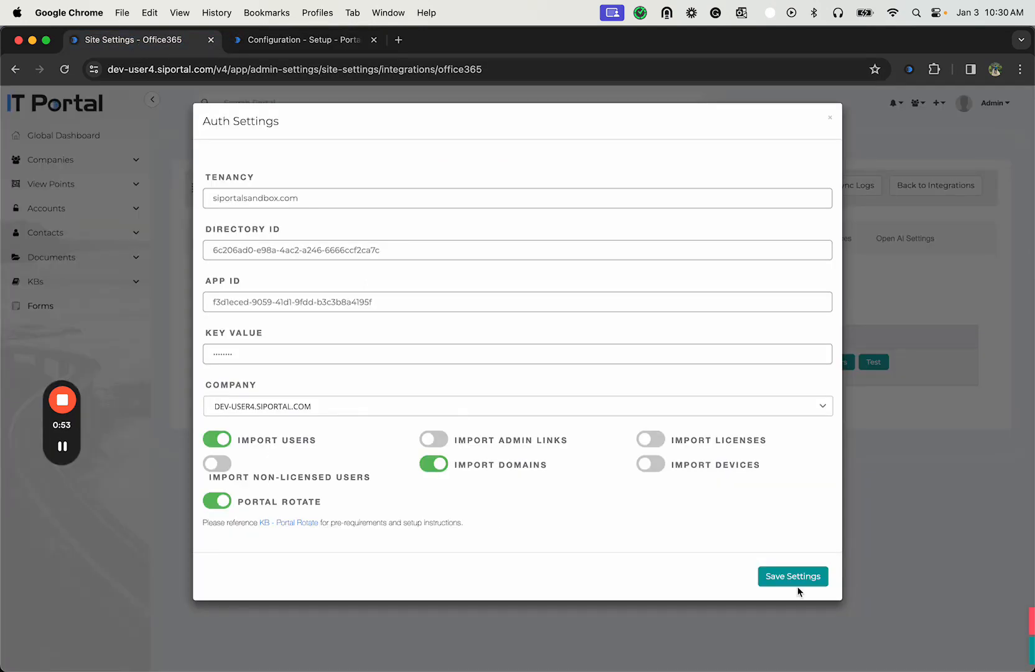
left_click(829, 118)
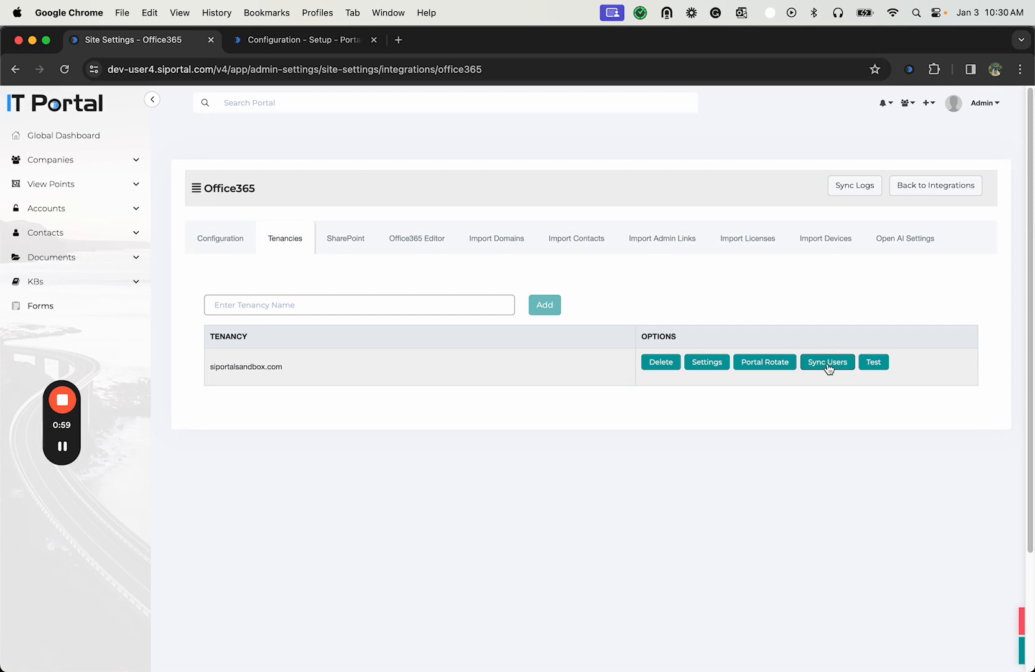
Step: Examine the tenancy's Portal Rotate options for default account type, excluded emails and password policy, and close them without saving
left_click(756, 370)
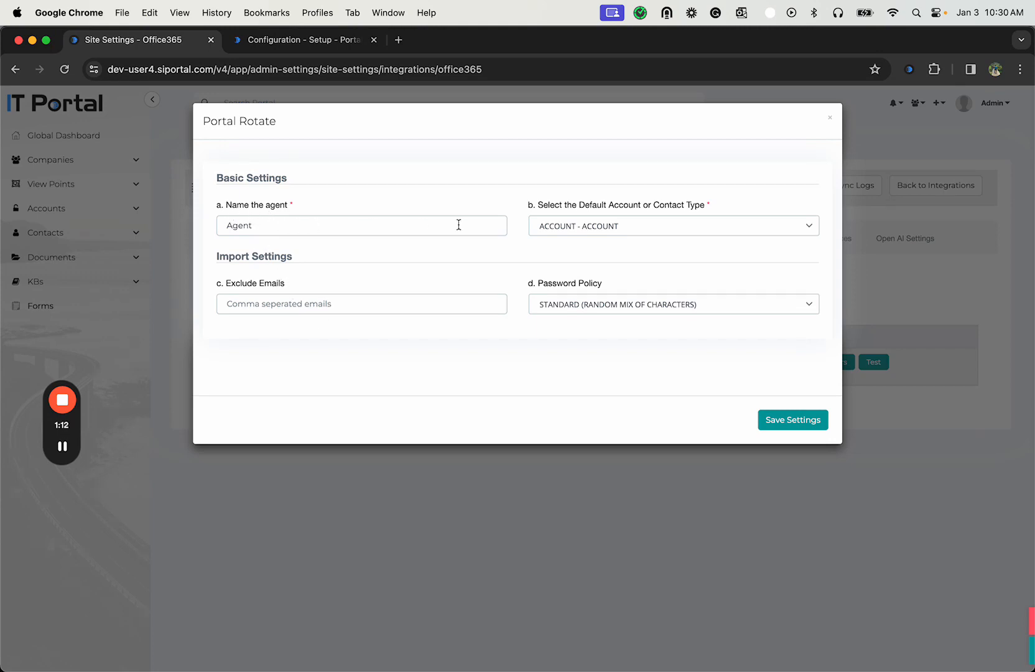
left_click(582, 230)
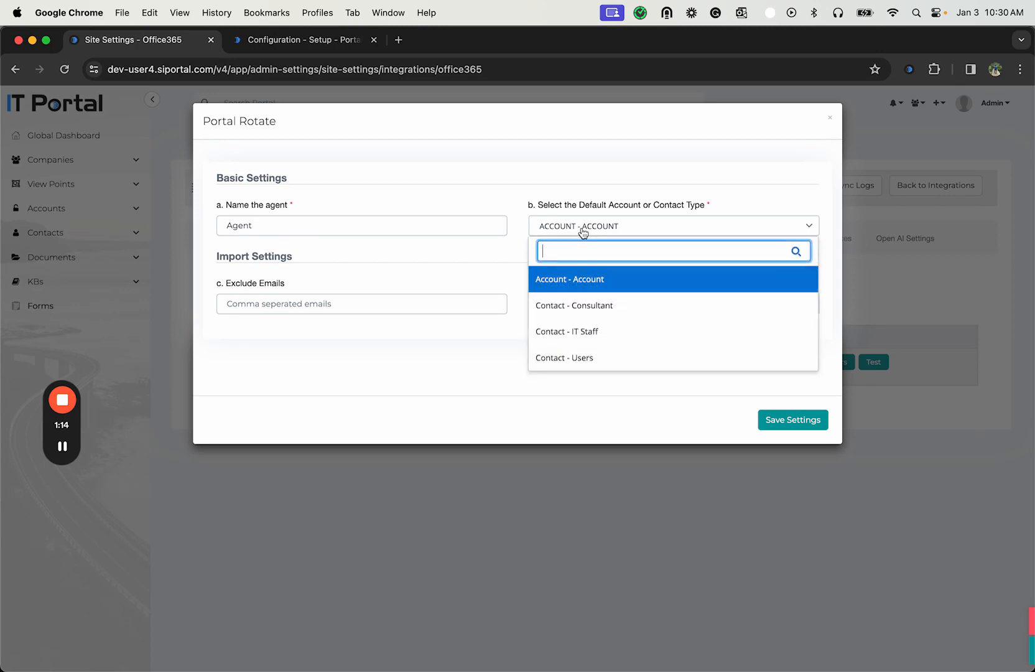
left_click(581, 279)
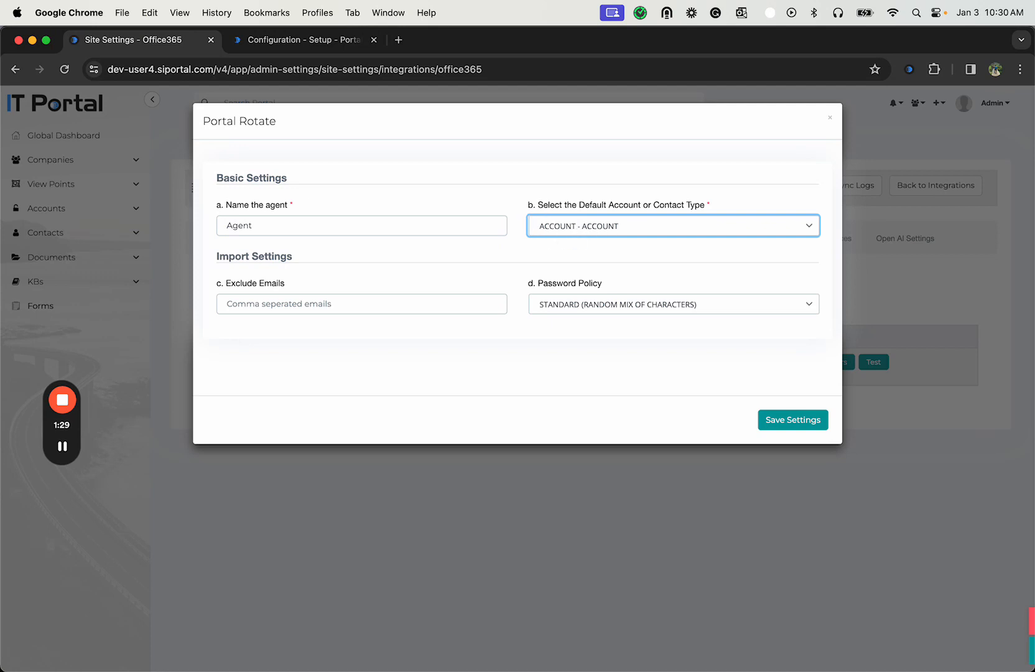
left_click(407, 311)
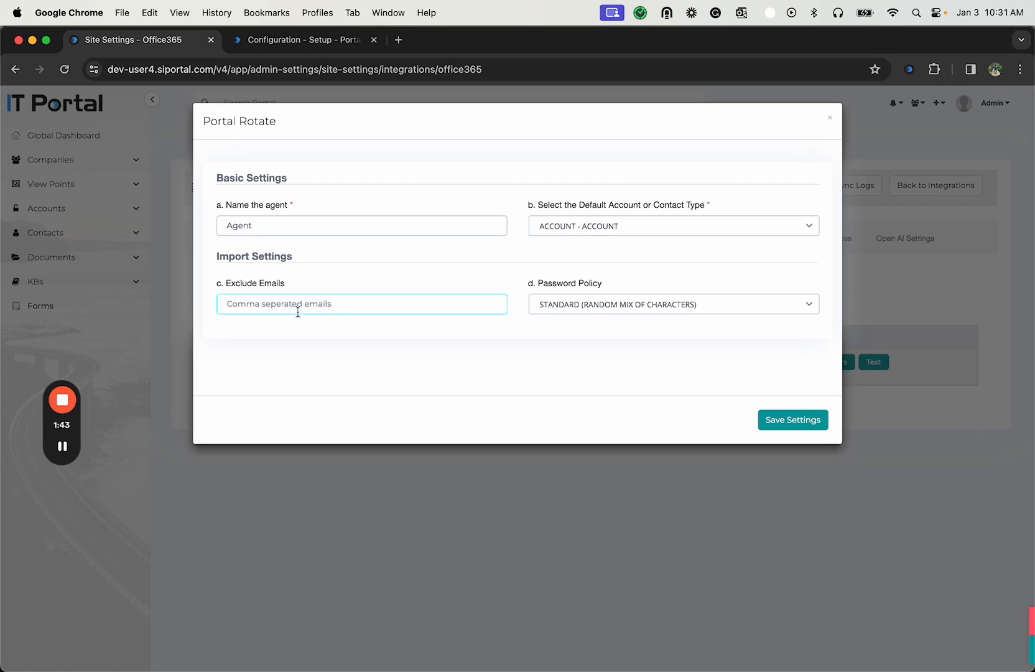
left_click(594, 305)
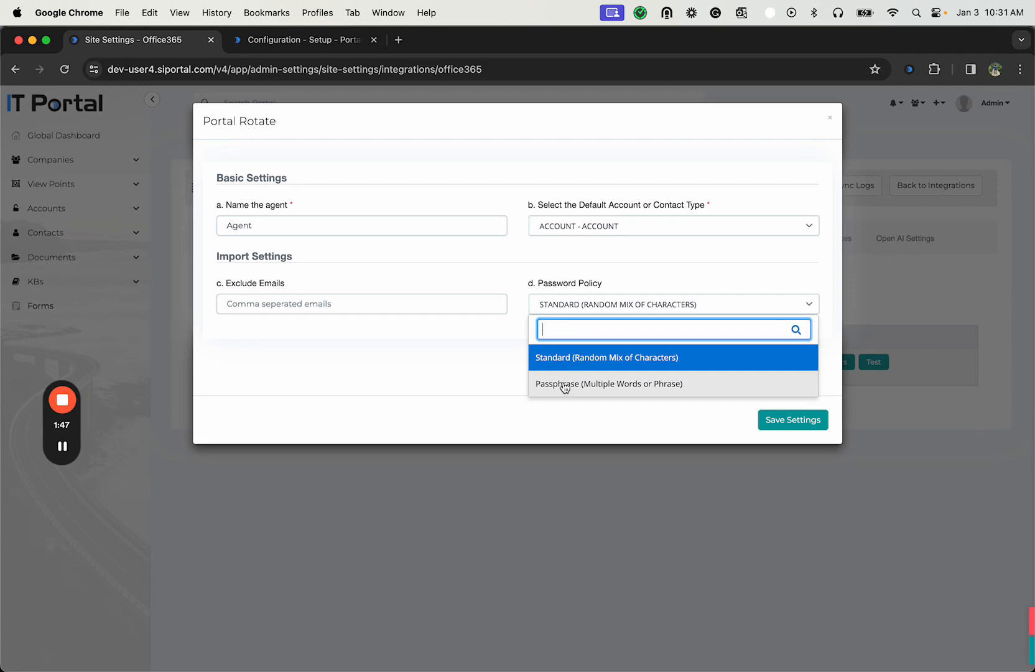
left_click(560, 413)
left_click(830, 118)
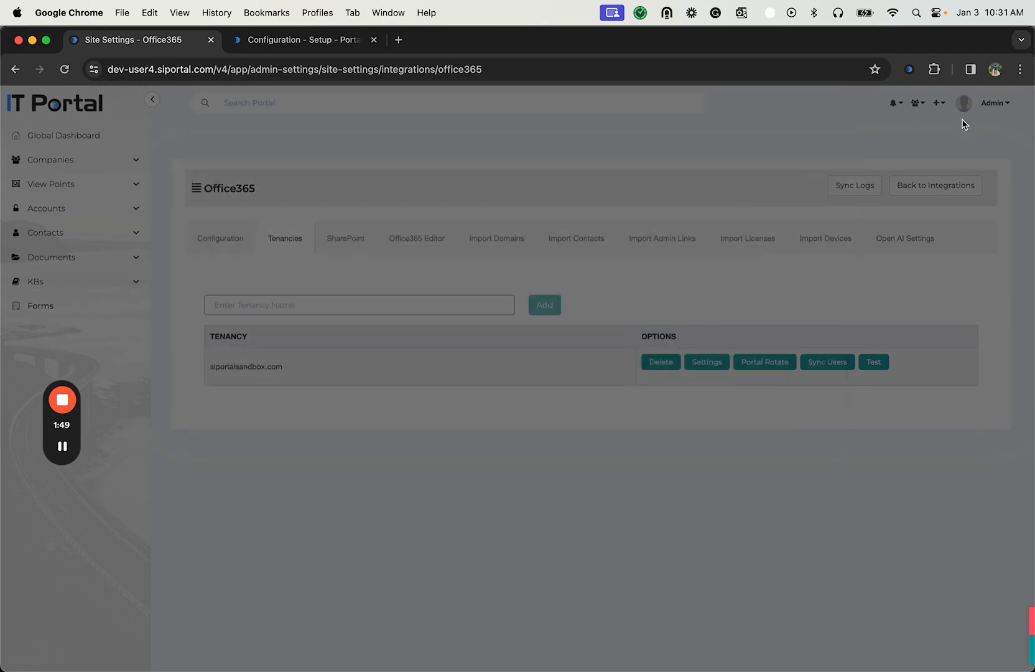
Step: Open the security password policies and set the passphrase generator's number of special characters to 1
left_click(994, 109)
left_click(961, 180)
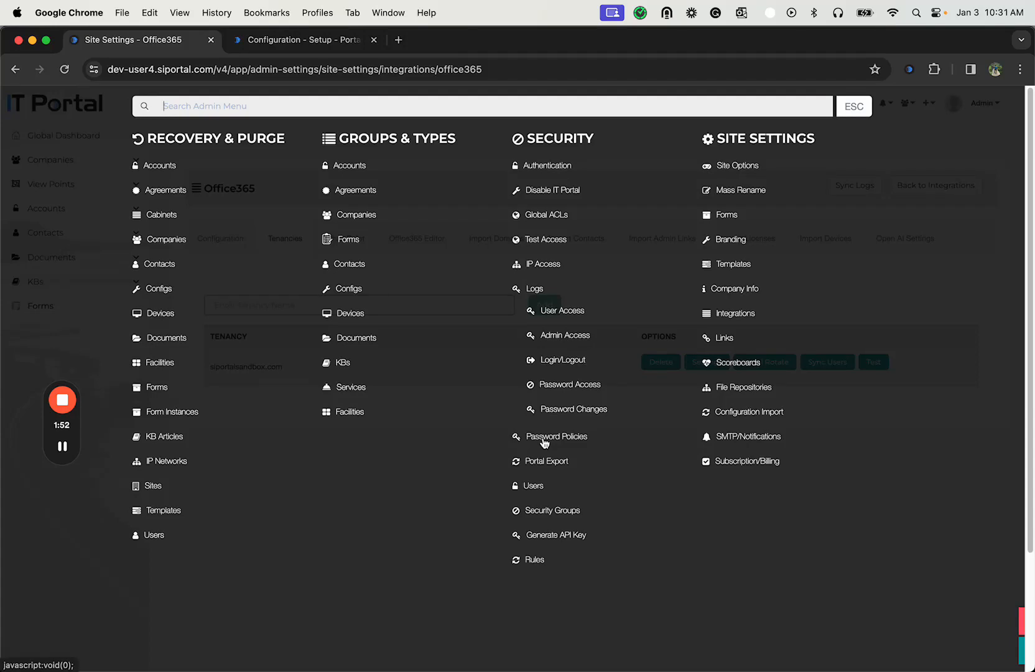
left_click(543, 437)
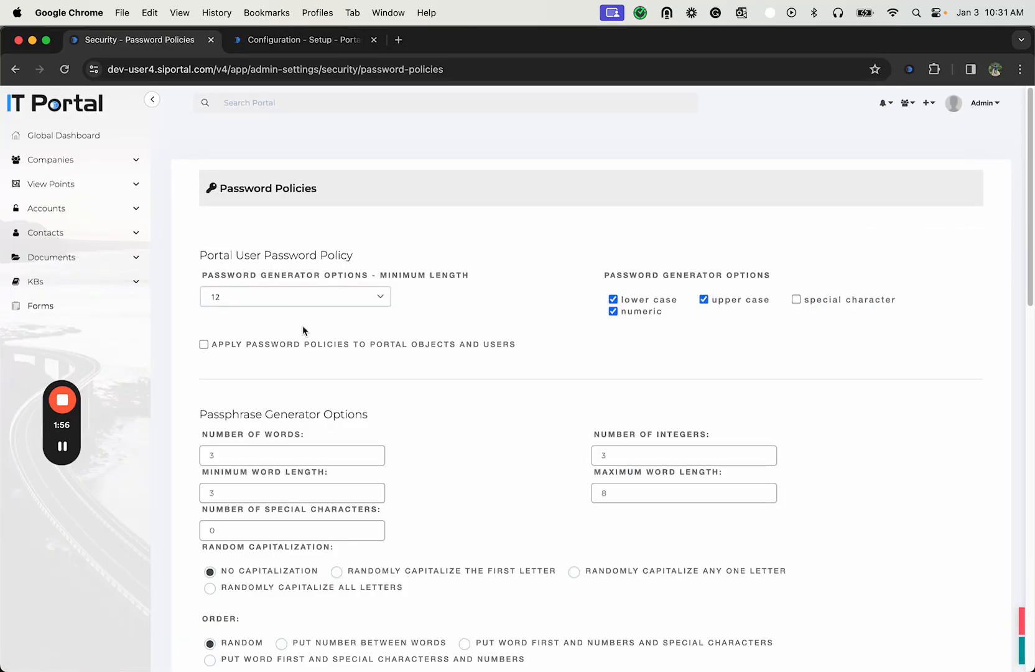
scroll(321, 505, "down", 2)
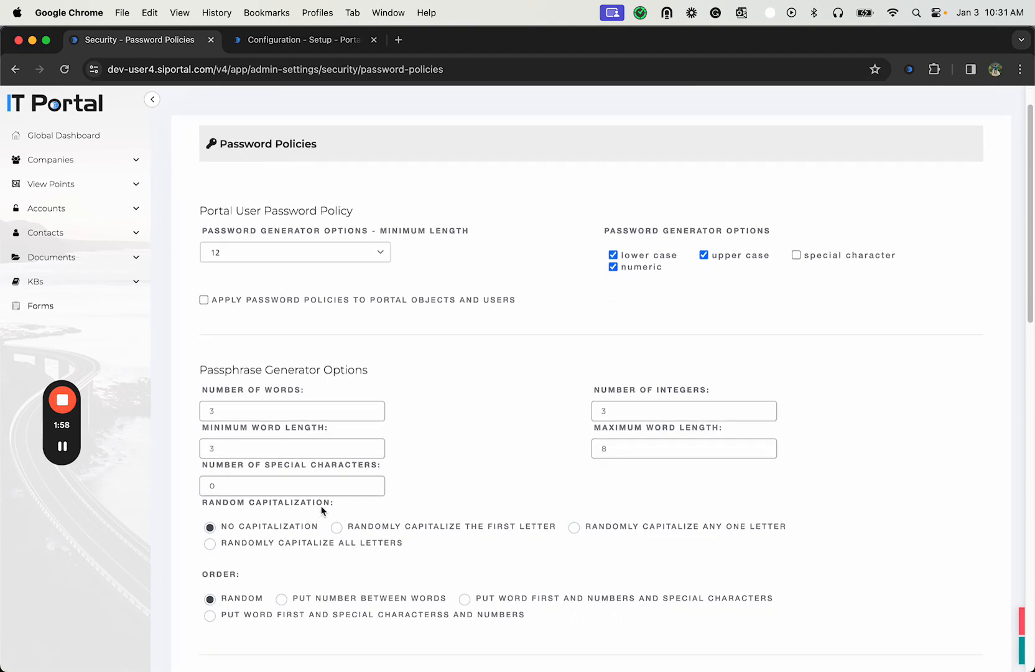
left_click(267, 487)
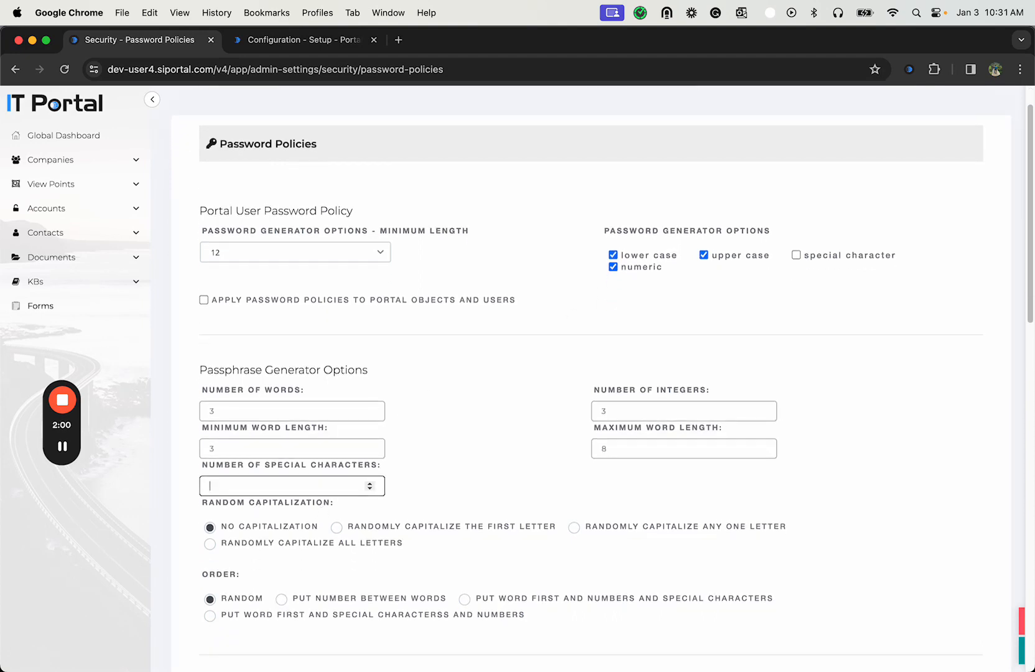
type("1")
Step: Return to the Office365 tenancies, reopen the siportalsandbox.com auth settings and save them with Portal Rotate enabled
left_click(15, 69)
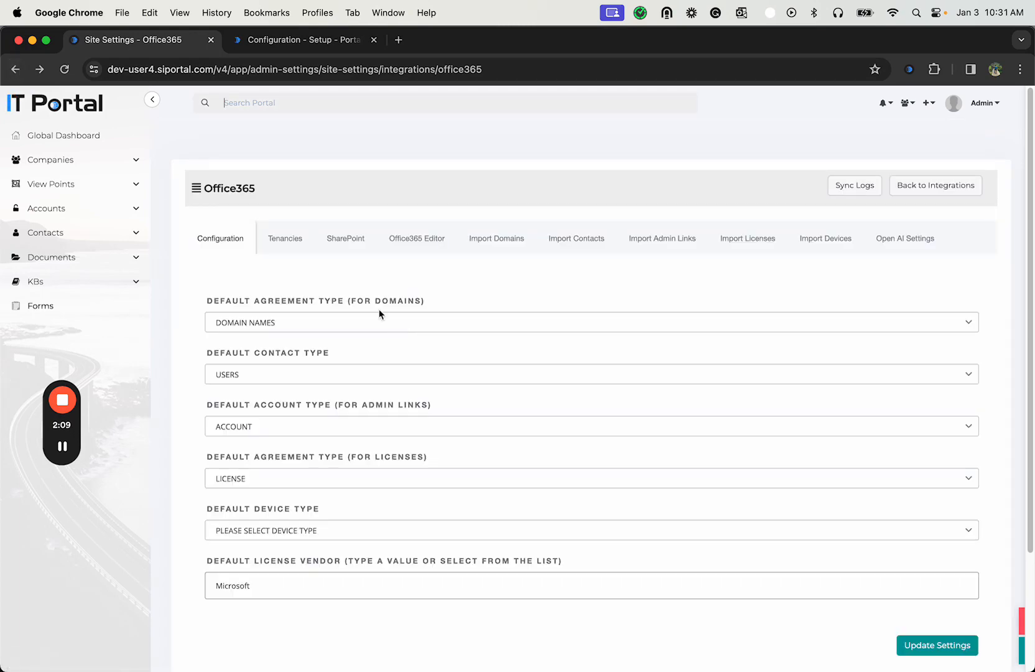
left_click(301, 243)
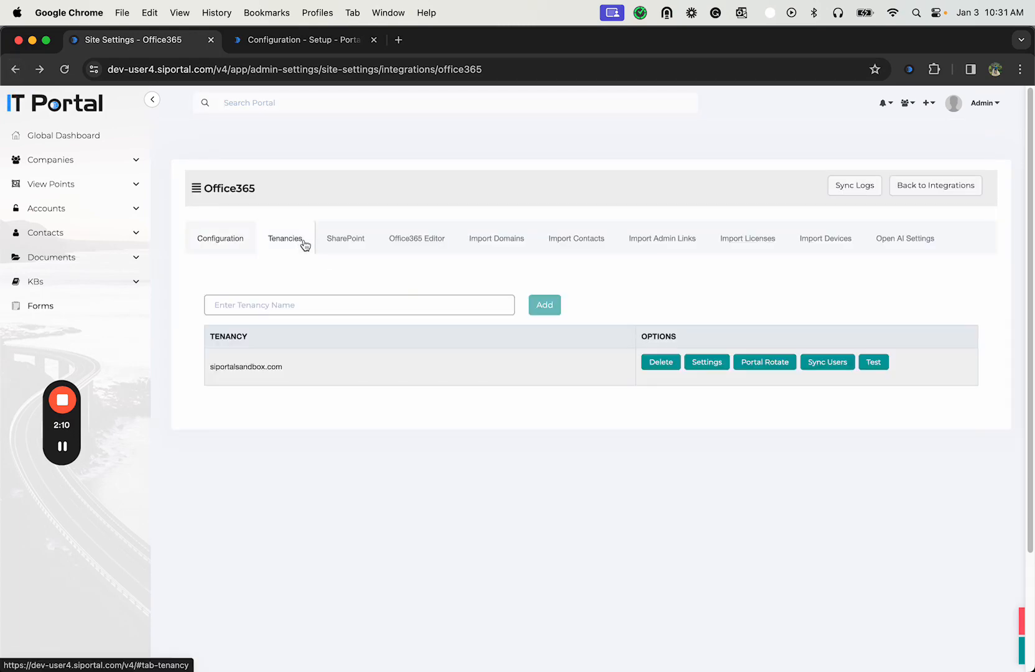
left_click(713, 370)
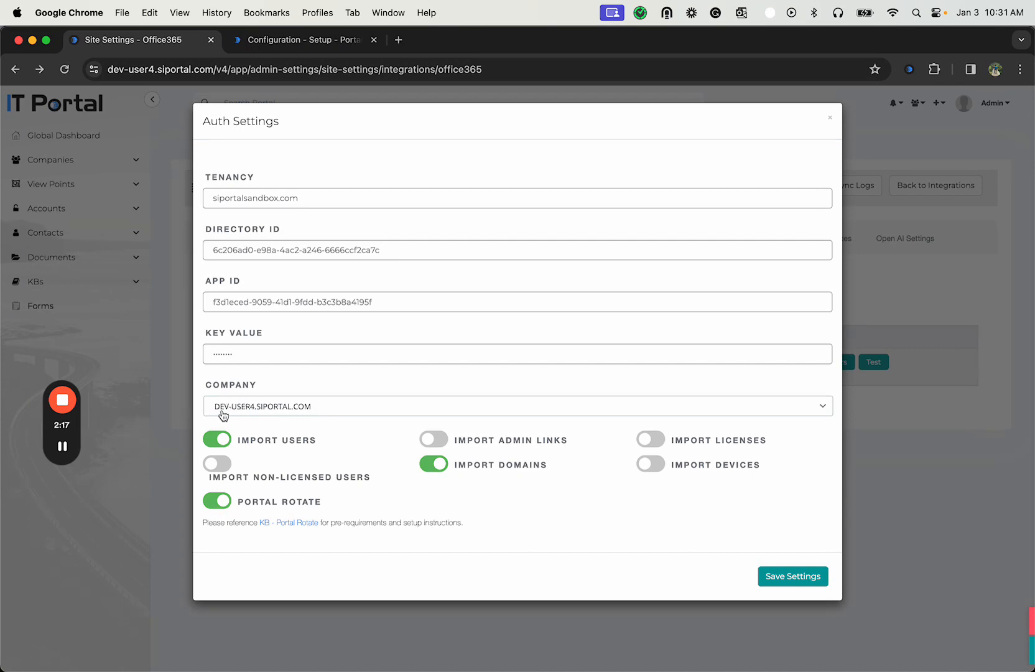
left_click(799, 579)
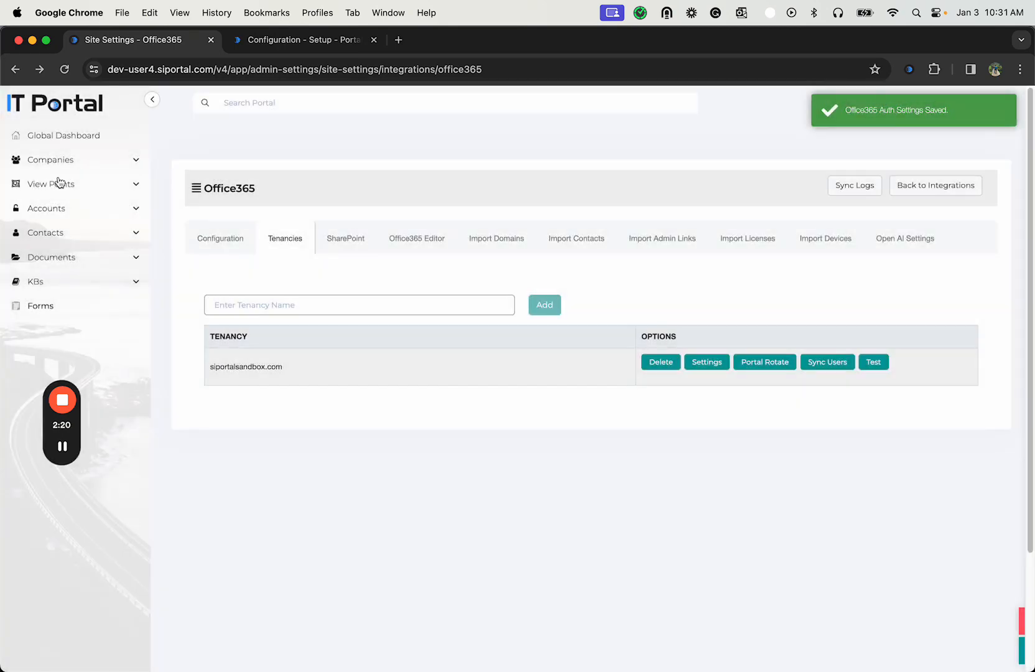
Step: Open the client company dev-user4.siportal.com and display its Portal Rotate agents
left_click(57, 164)
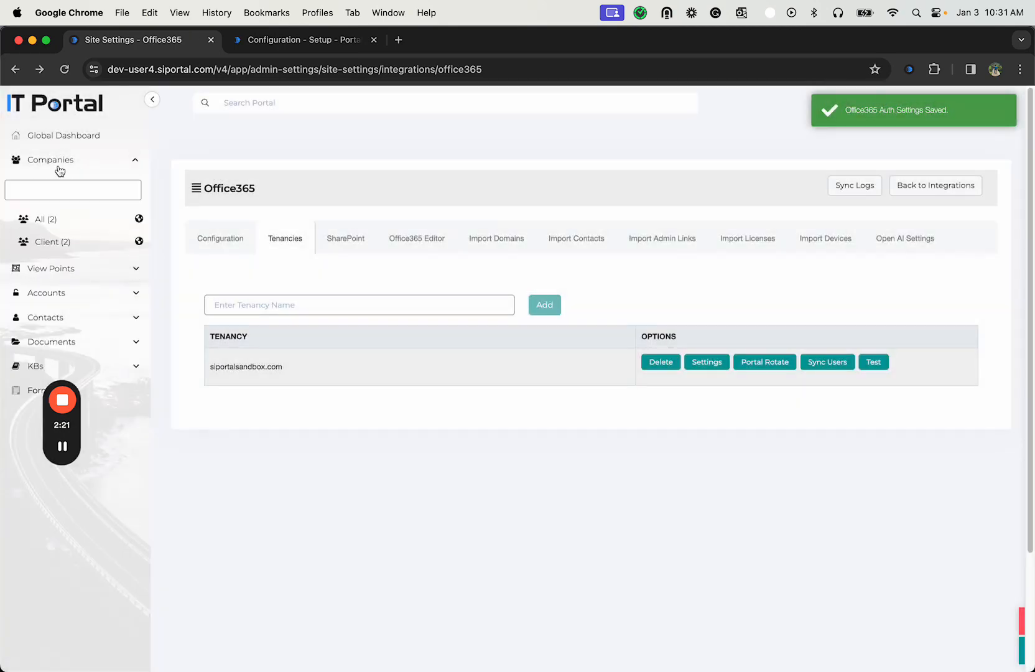
left_click(62, 241)
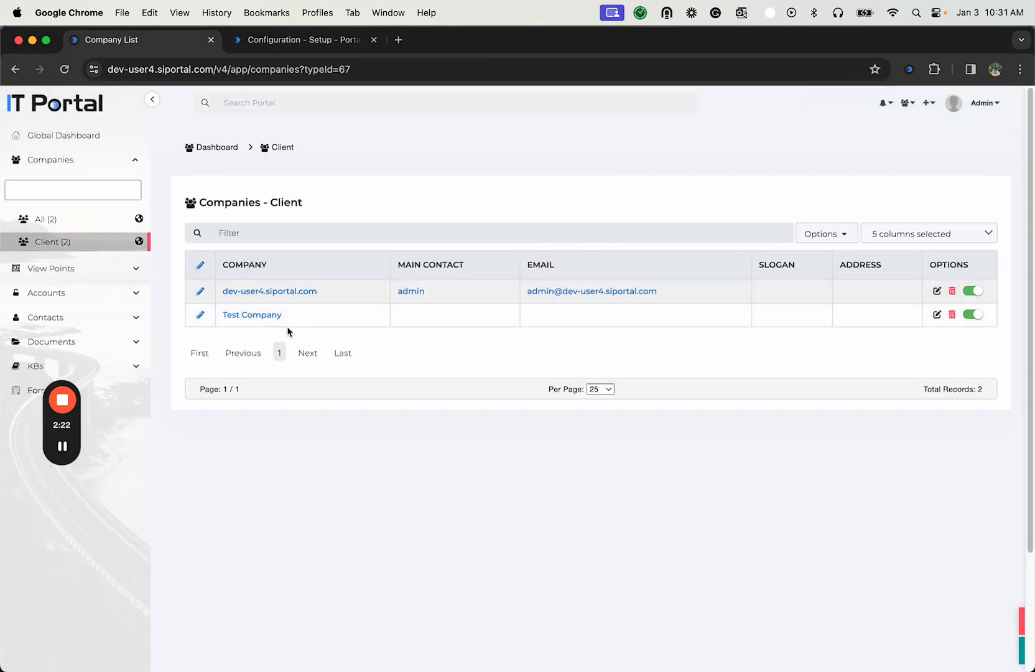
left_click(286, 291)
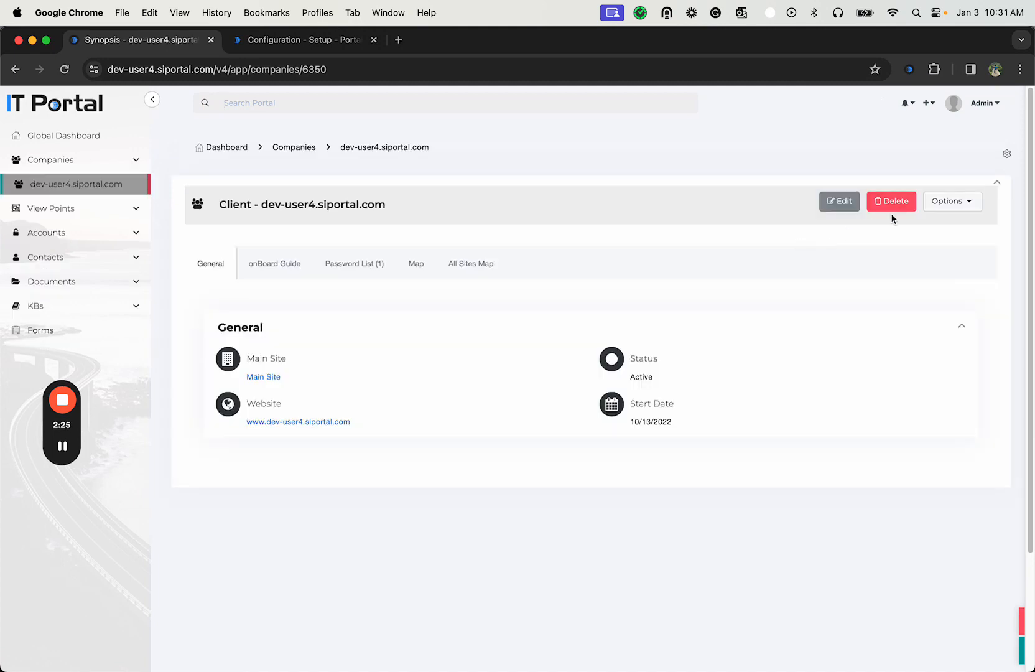
left_click(949, 201)
left_click(958, 272)
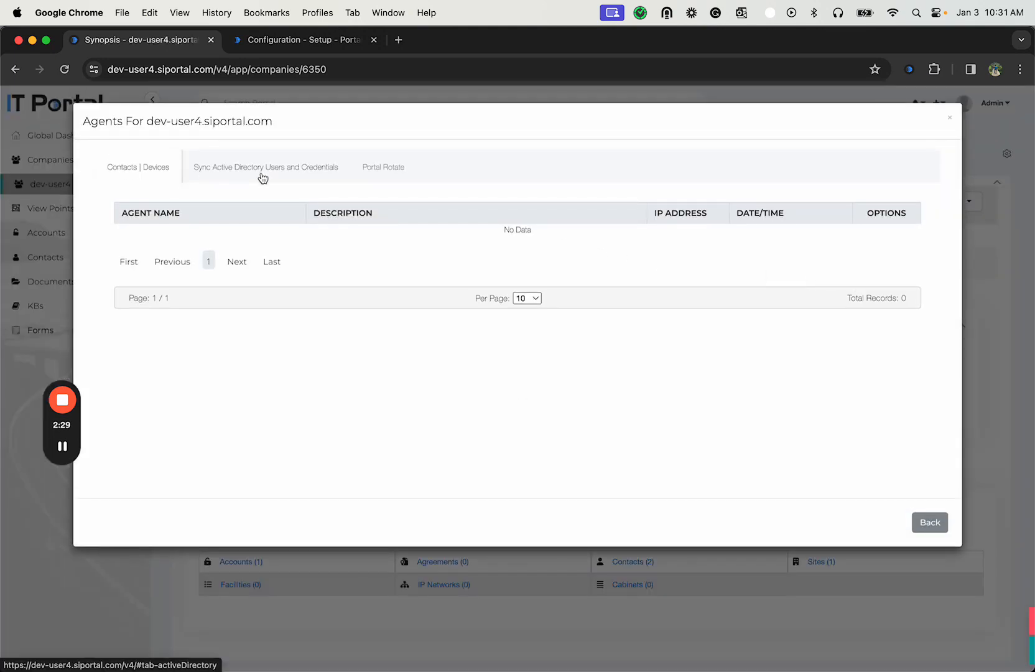
left_click(390, 173)
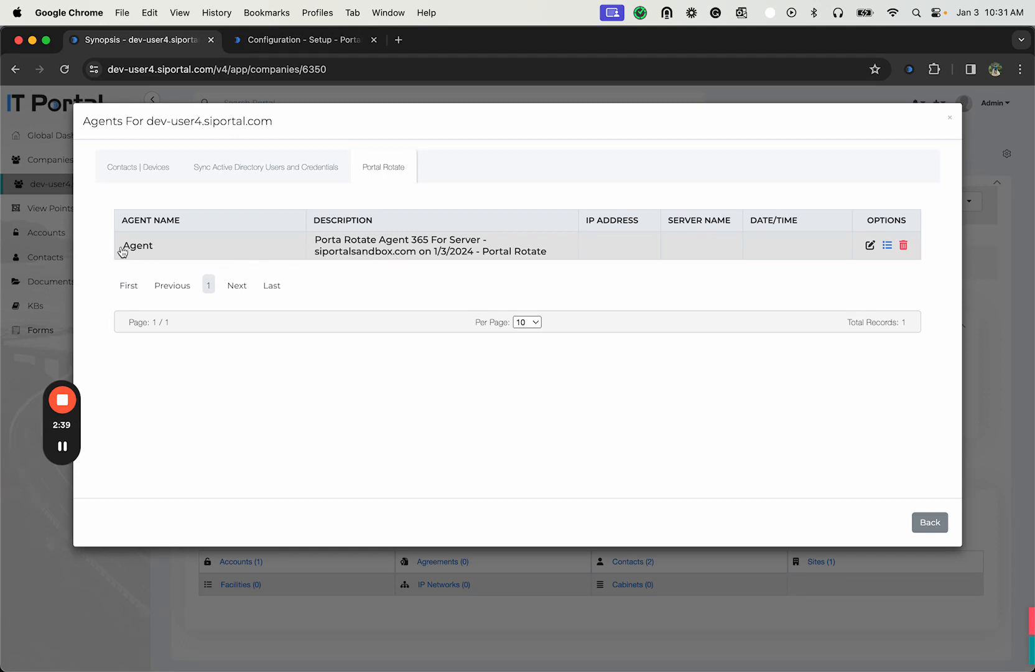
Step: Open the agent's user list and enable nightly sync for msuser1 and msuser2
left_click(887, 246)
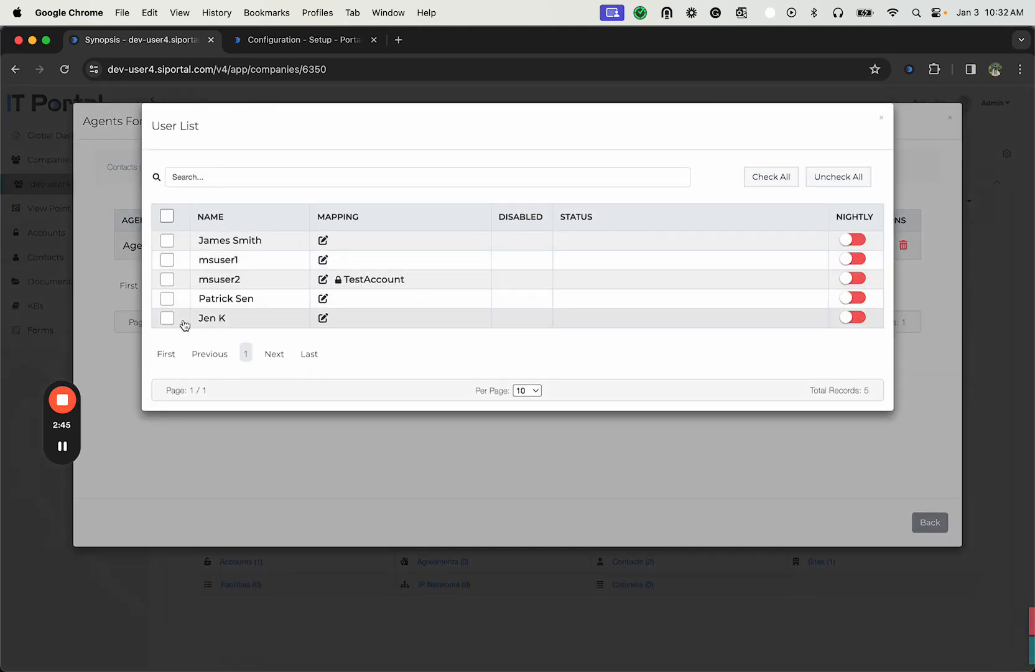
left_click(165, 260)
left_click(168, 281)
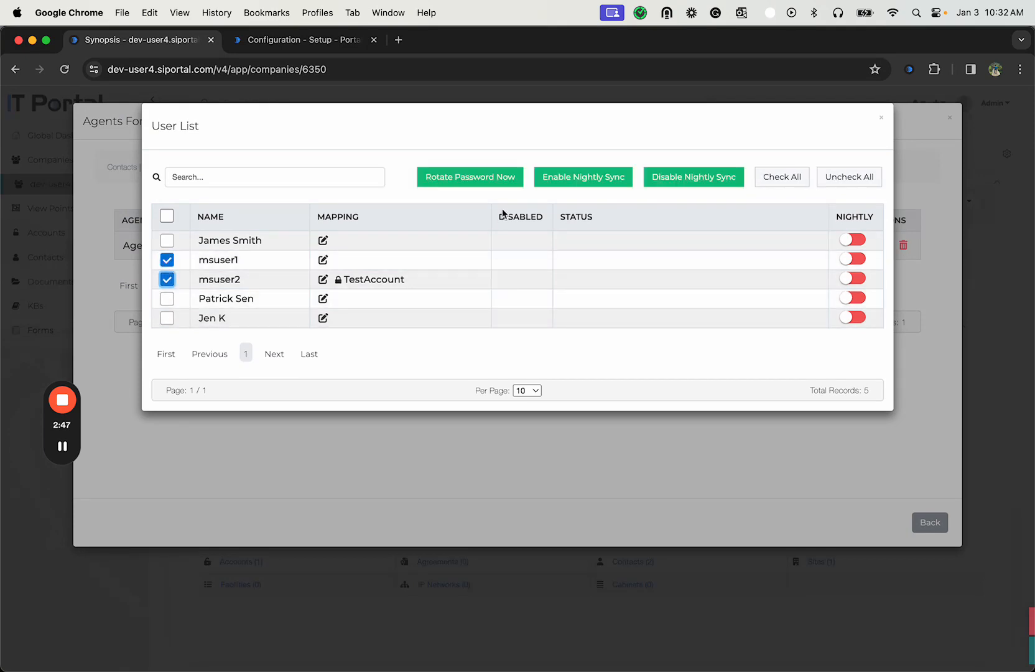
left_click(577, 179)
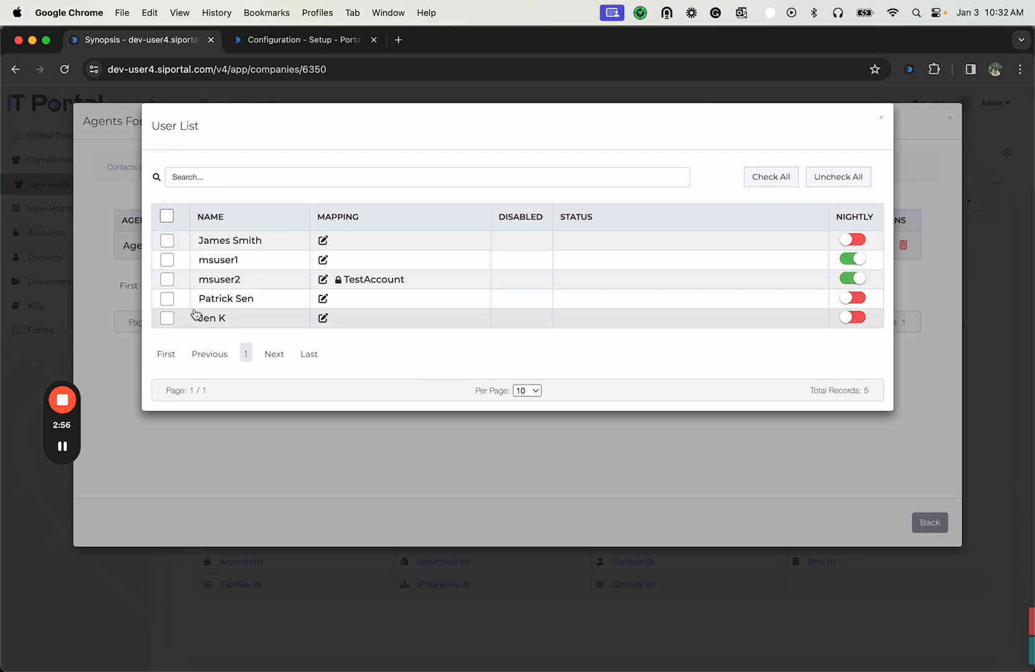
Step: Rotate the password of msuser2 immediately
left_click(166, 280)
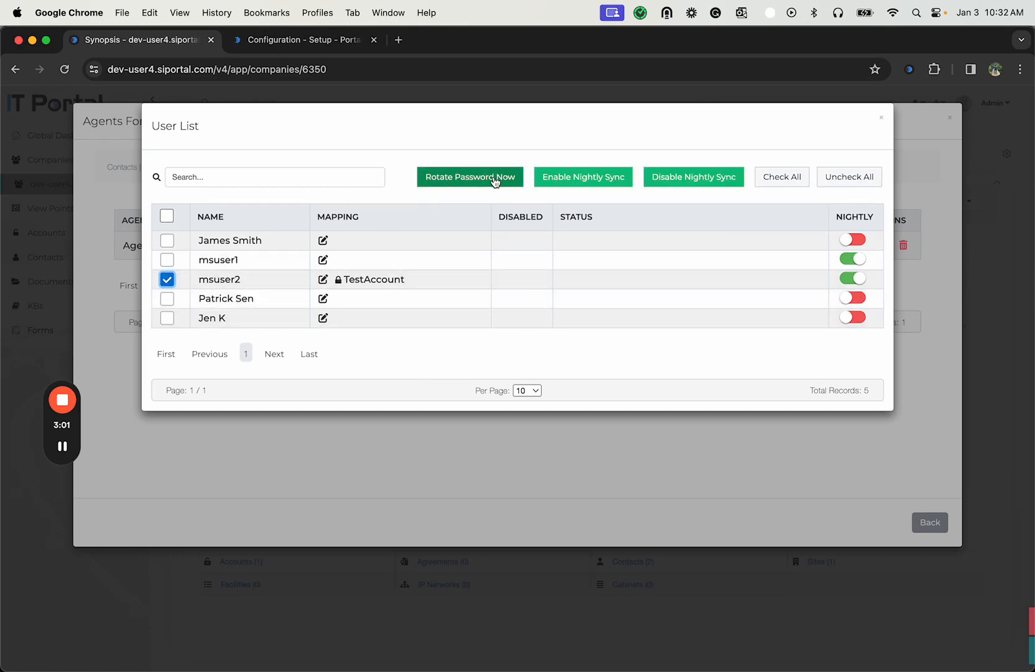
left_click(480, 183)
left_click(433, 181)
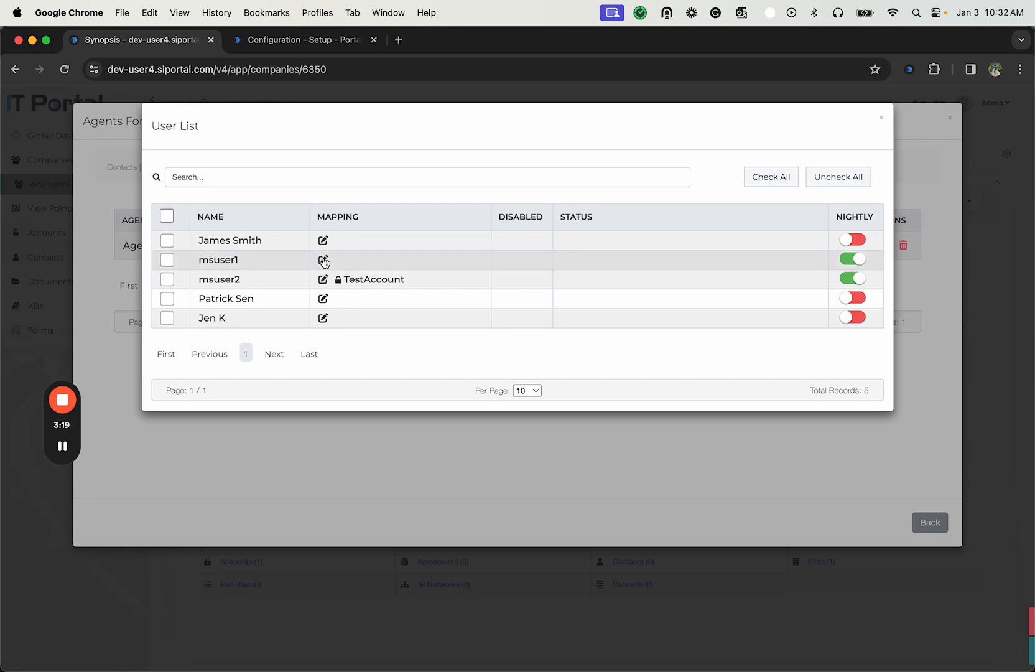
Step: Map msuser1 to the admin (Users) contact
left_click(323, 261)
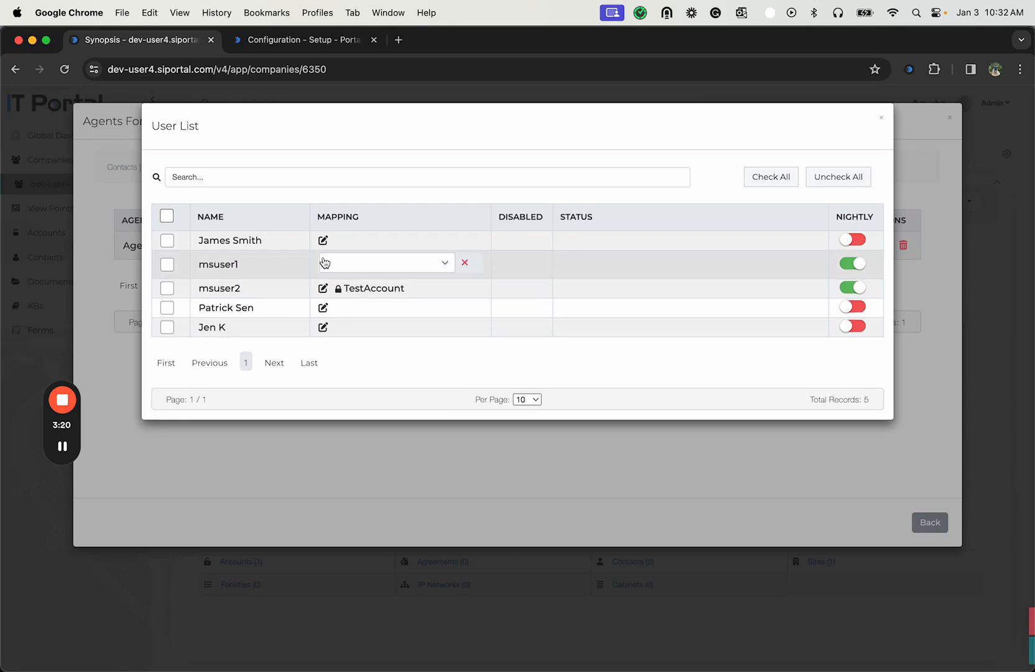
left_click(378, 264)
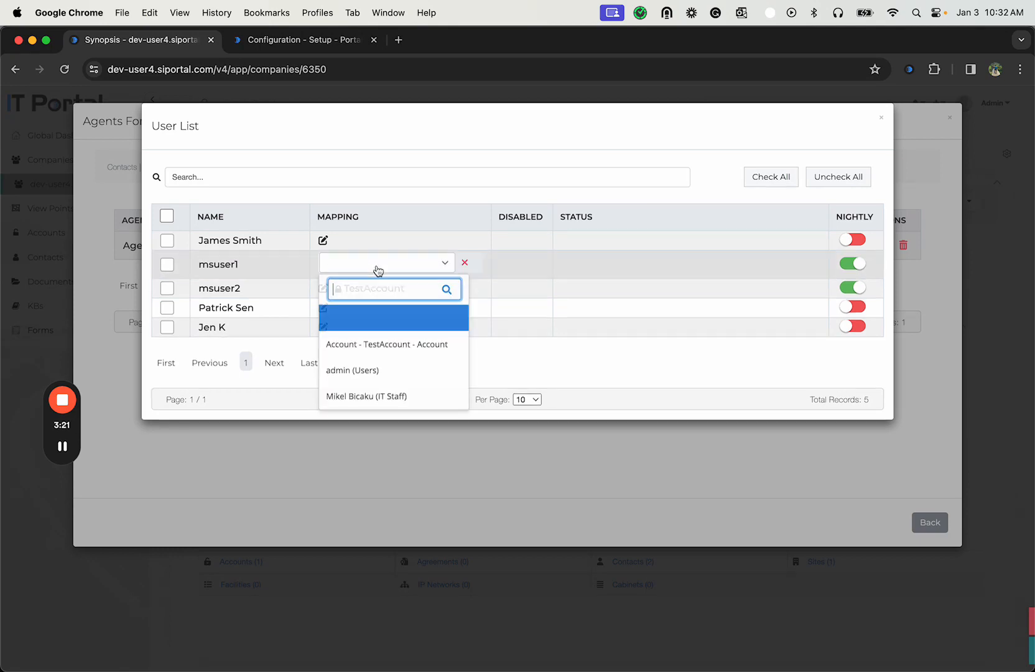
left_click(375, 370)
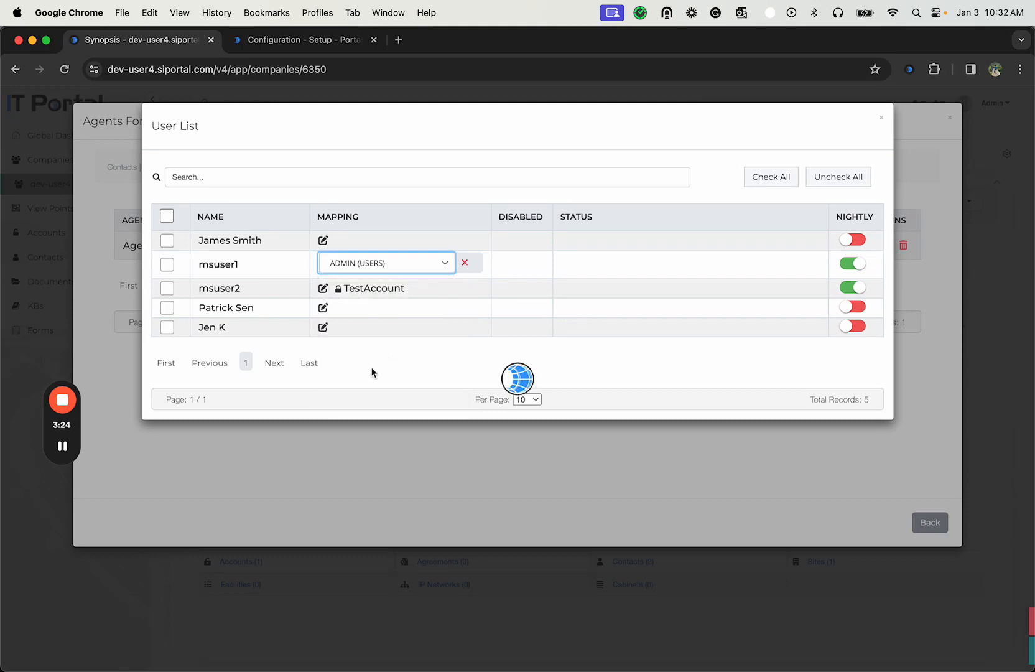